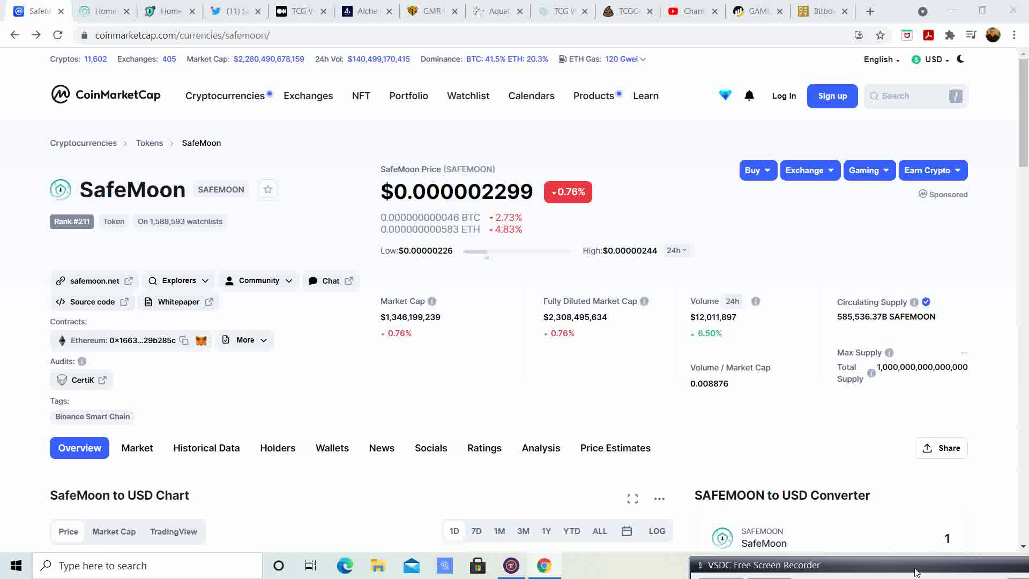
{"action": "scroll", "coordinate": [515, 322], "scroll_direction": "down", "scroll_amount": 1}
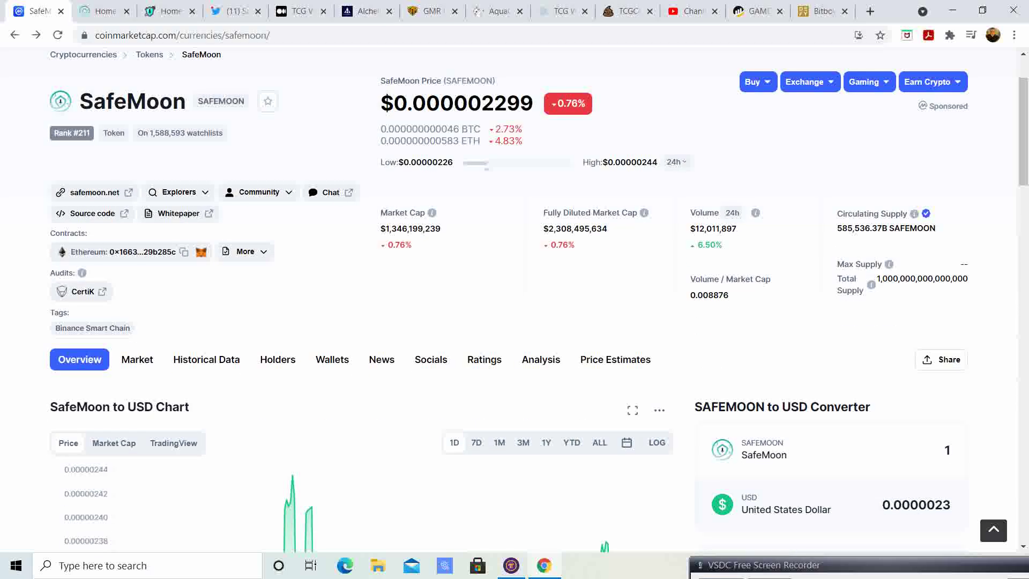
{"action": "scroll", "coordinate": [514, 321], "scroll_direction": "down", "scroll_amount": 1}
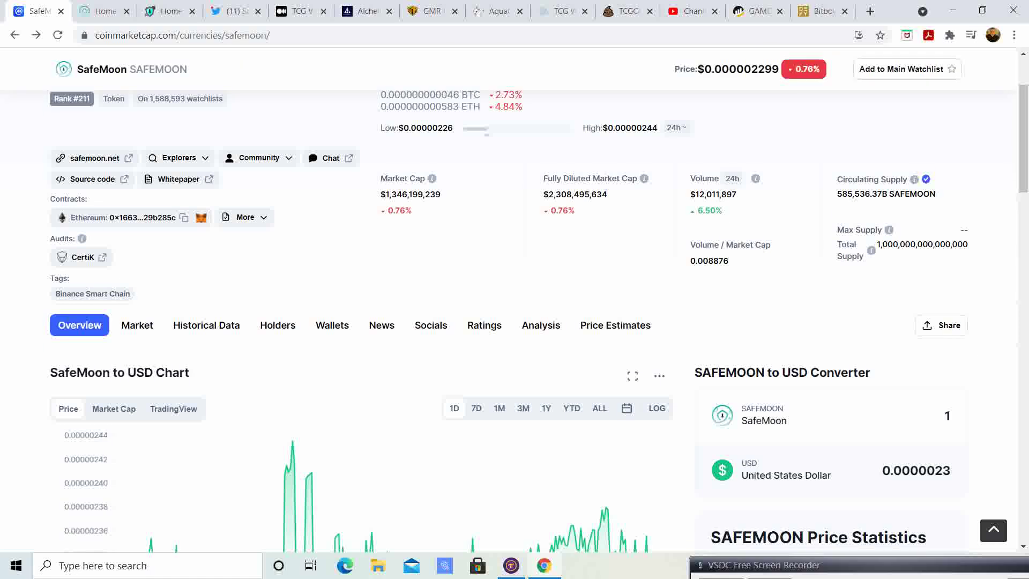
{"action": "scroll", "coordinate": [515, 321], "scroll_direction": "down", "scroll_amount": 3}
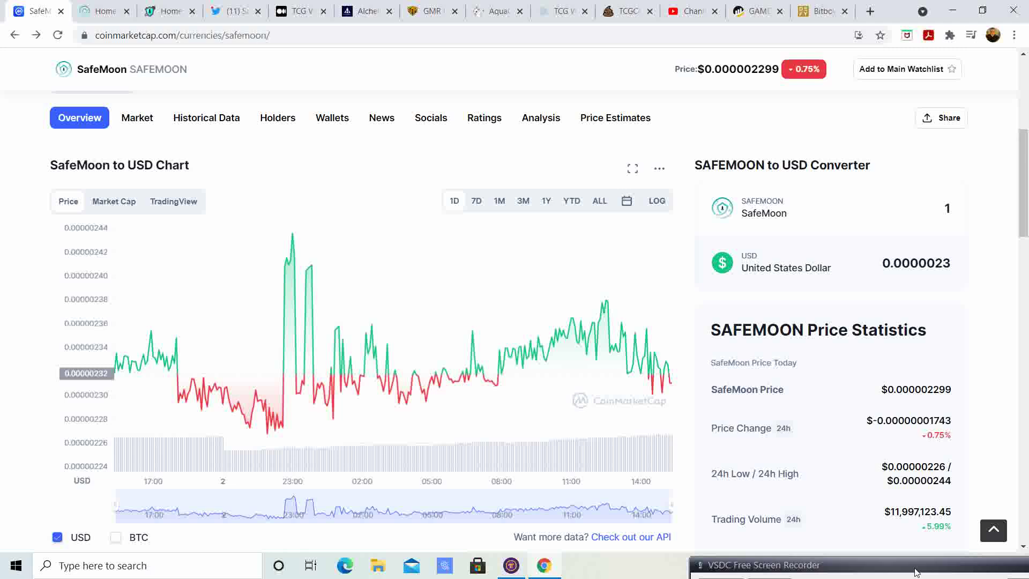
- Jump to the top of the SafeMoon price page, then switch to SafeMoon's Twitter profile
{"action": "key", "text": "Home"}
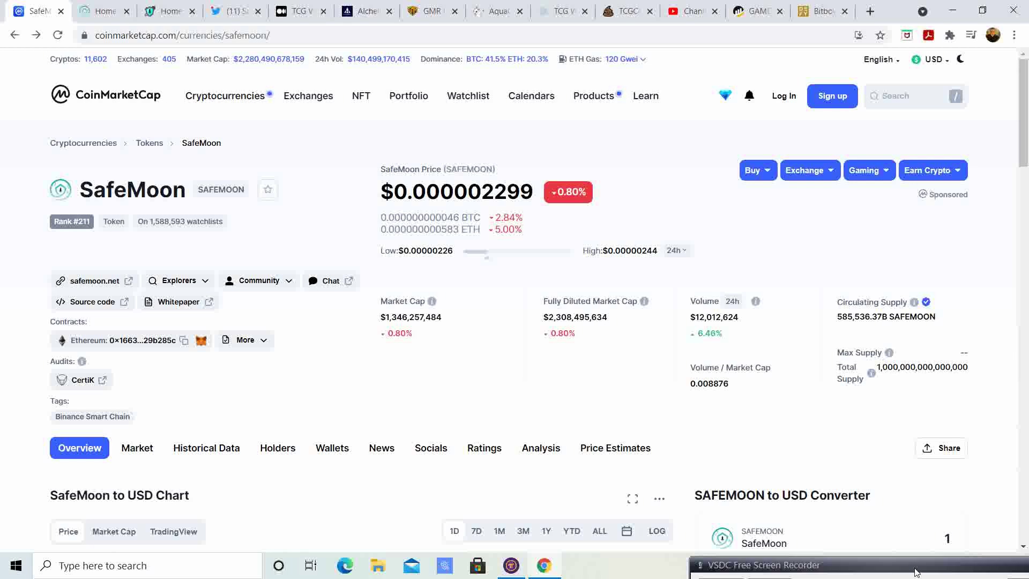
{"action": "left_click", "coordinate": [235, 10]}
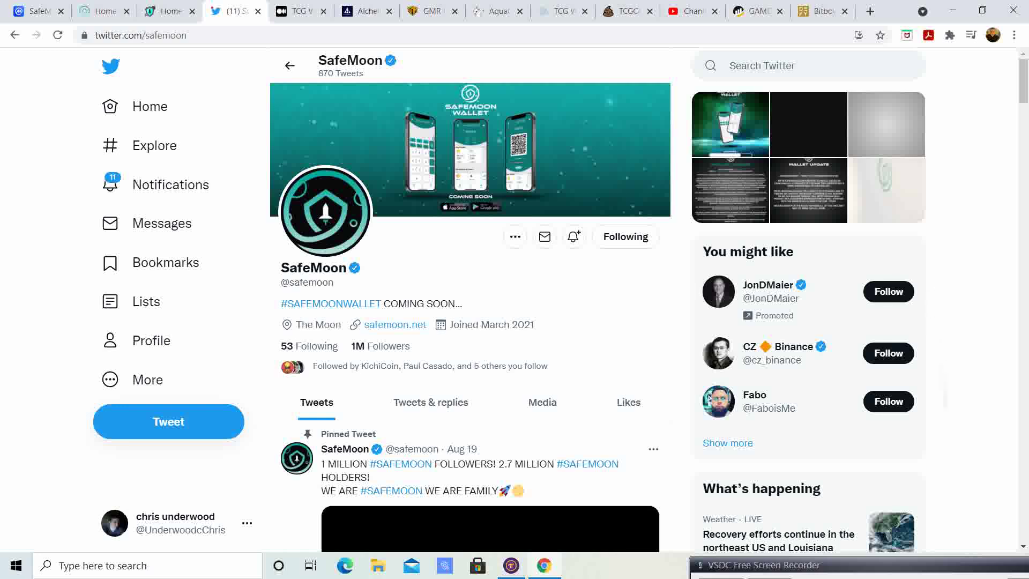
{"action": "scroll", "coordinate": [471, 322], "scroll_direction": "down", "scroll_amount": 3}
{"action": "scroll", "coordinate": [471, 321], "scroll_direction": "down", "scroll_amount": 3}
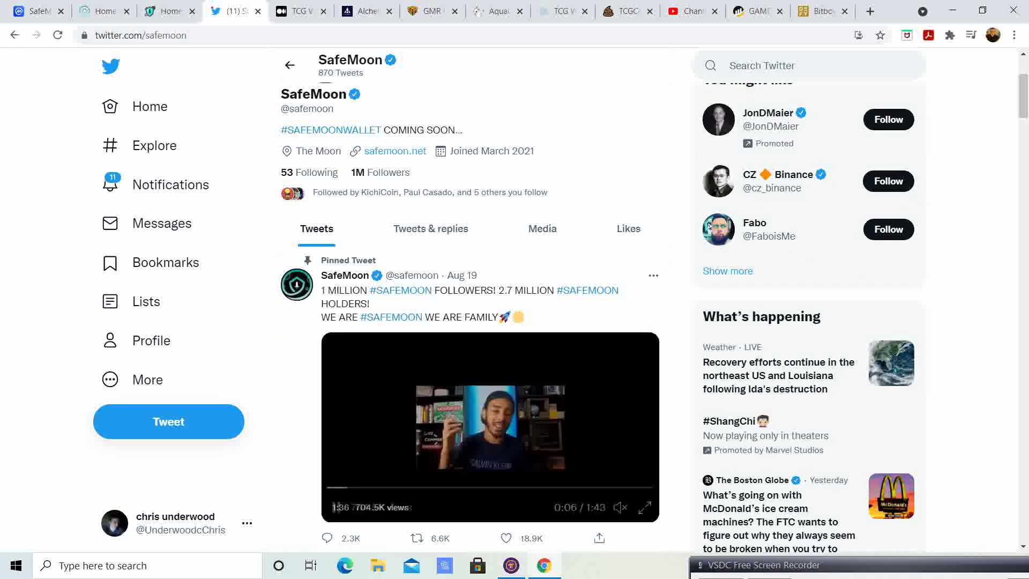
{"action": "scroll", "coordinate": [471, 322], "scroll_direction": "down", "scroll_amount": 3}
{"action": "scroll", "coordinate": [471, 322], "scroll_direction": "down", "scroll_amount": 3}
{"action": "scroll", "coordinate": [471, 321], "scroll_direction": "down", "scroll_amount": 3}
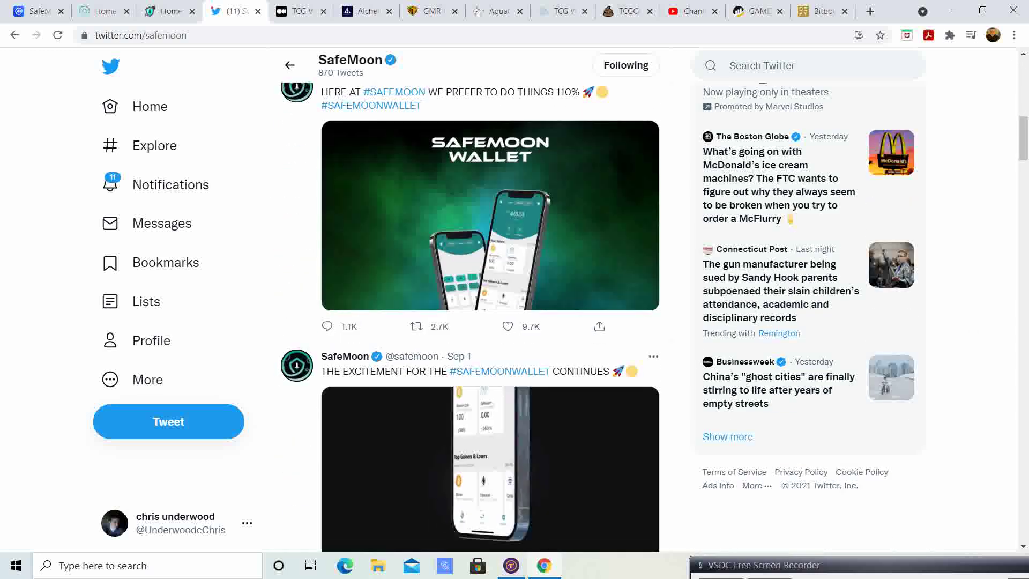
{"action": "scroll", "coordinate": [470, 322], "scroll_direction": "down", "scroll_amount": 4}
{"action": "scroll", "coordinate": [471, 322], "scroll_direction": "down", "scroll_amount": 3}
{"action": "scroll", "coordinate": [470, 322], "scroll_direction": "down", "scroll_amount": 1}
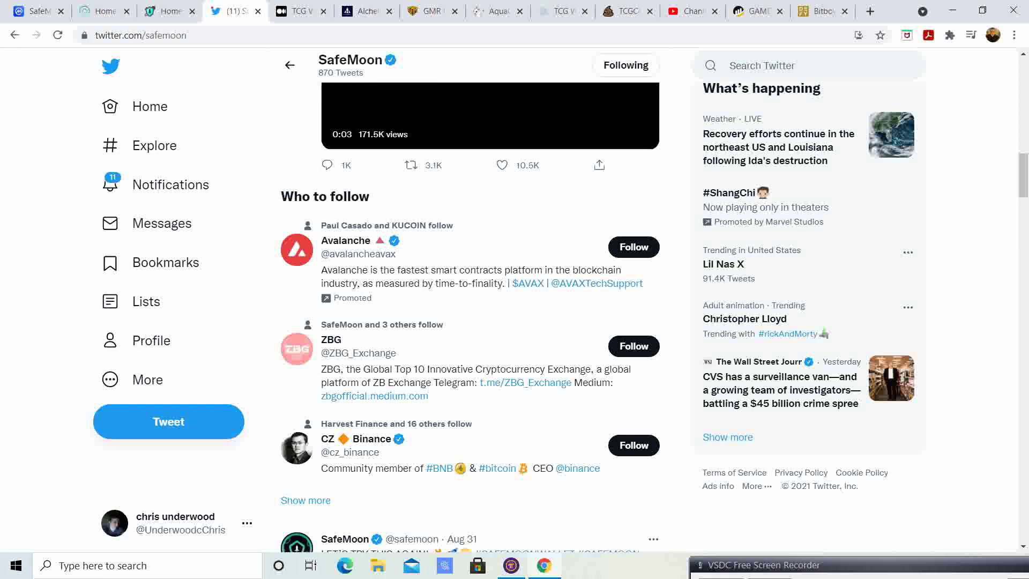
- Switch back to the first tab's SafeMoon price page, now $0.000002303, down 1.29%
{"action": "key", "text": "ctrl+1"}
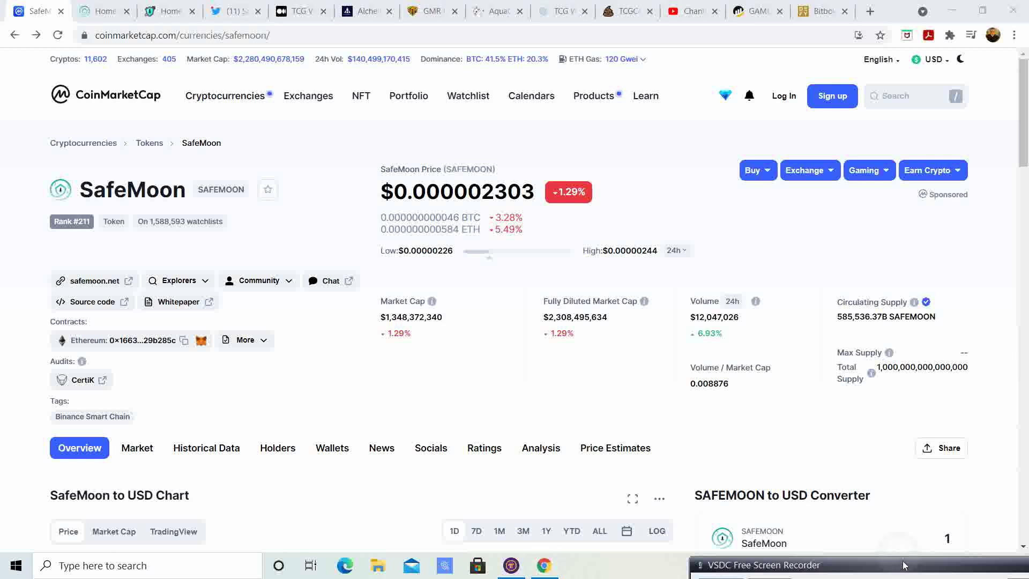
- Restore the VSDC recorder's Pause/Stop panel over the SafeMoon page, showing about 5:19 recorded
{"action": "mouse_move", "coordinate": [853, 565]}
{"action": "left_mouse_down"}
{"action": "mouse_move", "coordinate": [808, 457]}
{"action": "mouse_move", "coordinate": [799, 465]}
{"action": "left_mouse_up"}
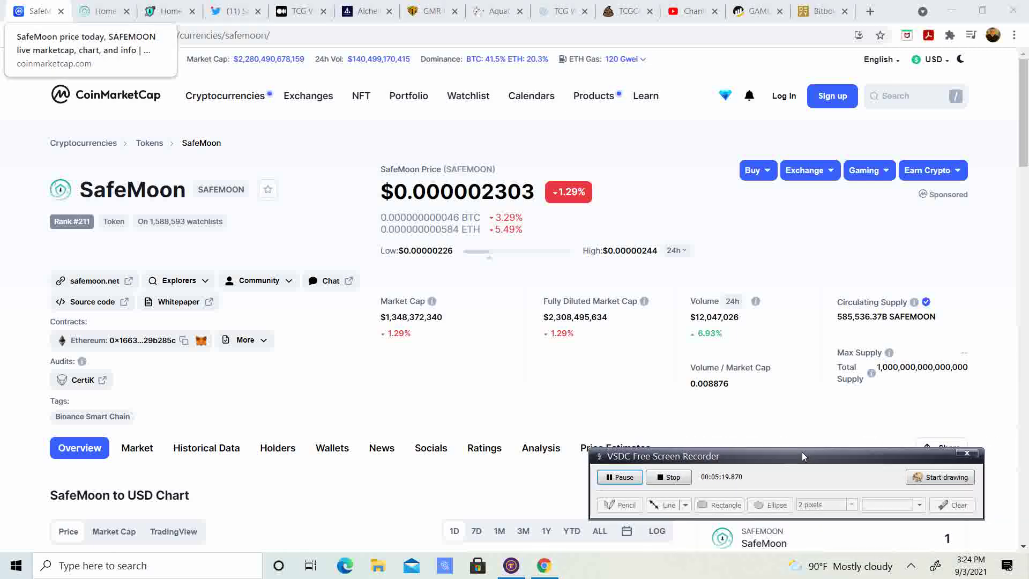